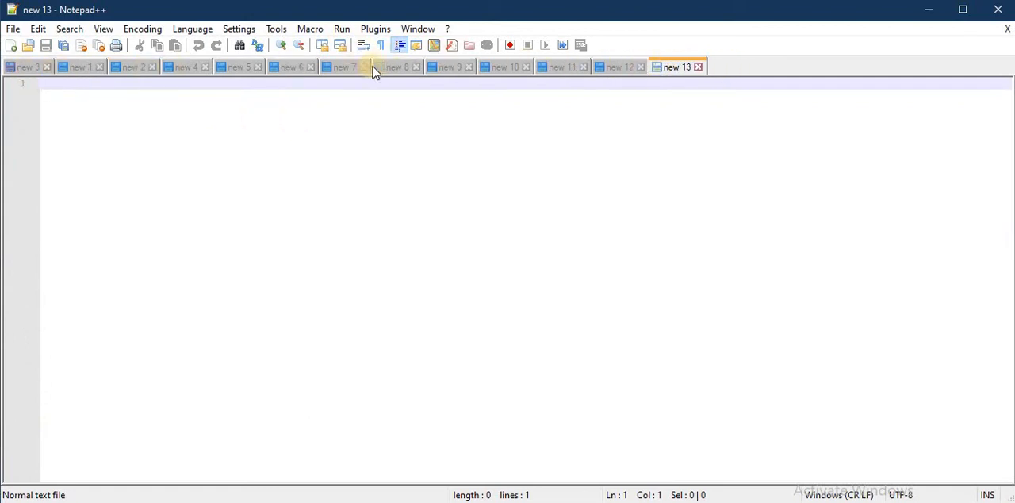
- Look through the open document tabs from new 3 through new 9, closing the empty new 5 document
left_click(26, 69)
left_click(79, 68)
left_click(137, 68)
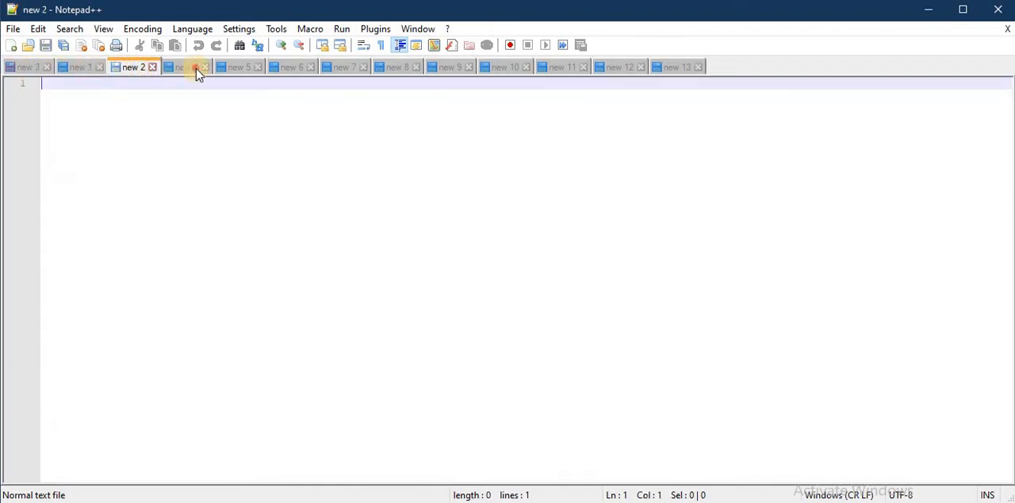
left_click(196, 68)
left_click(257, 68)
left_click(287, 69)
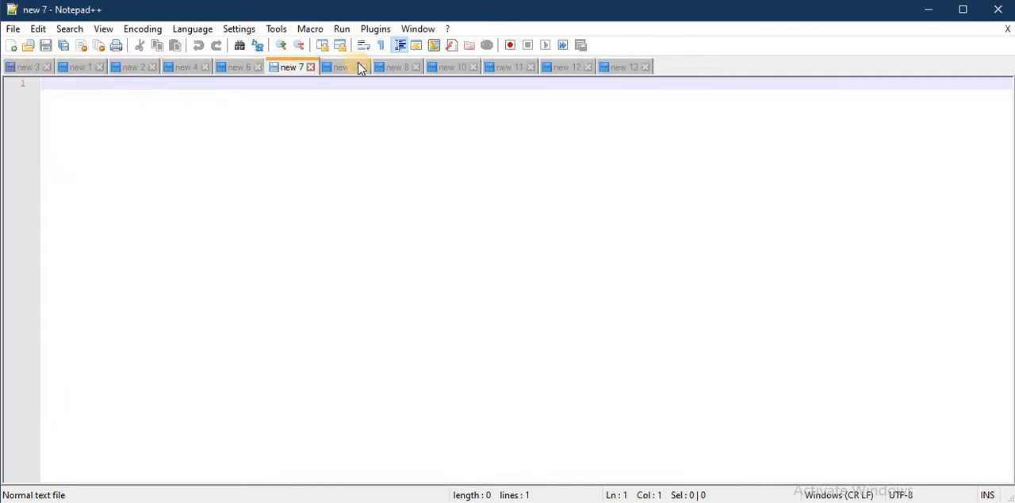
left_click(352, 68)
left_click(392, 68)
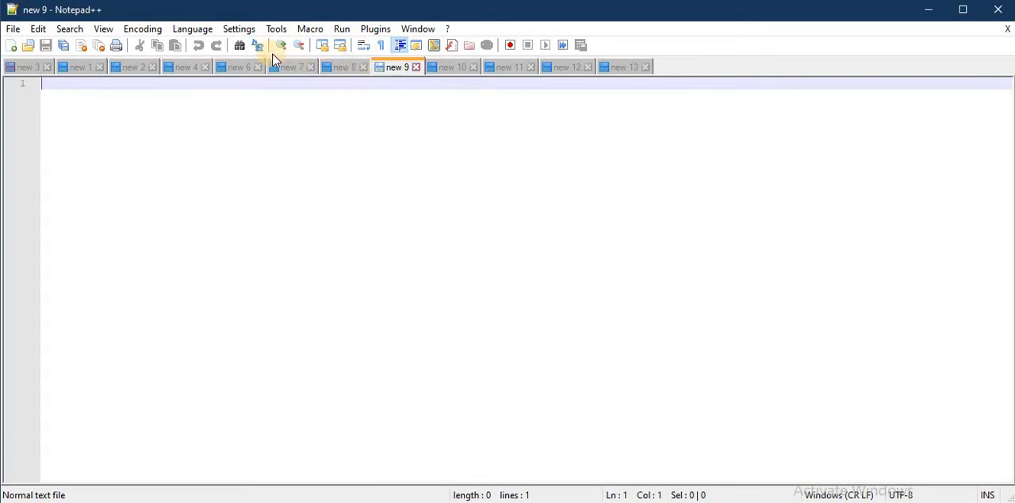
- Turn on the Document List Panel in the General preferences
left_click(244, 31)
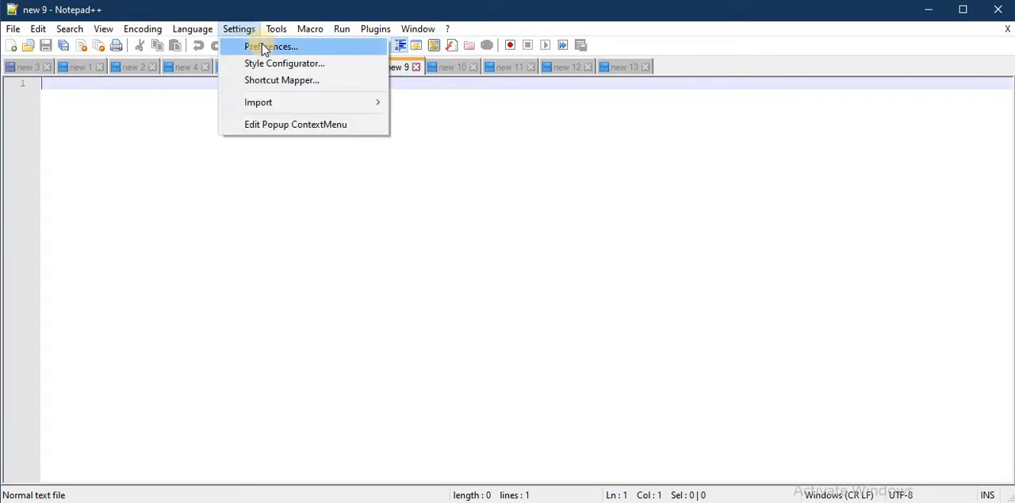
left_click(265, 47)
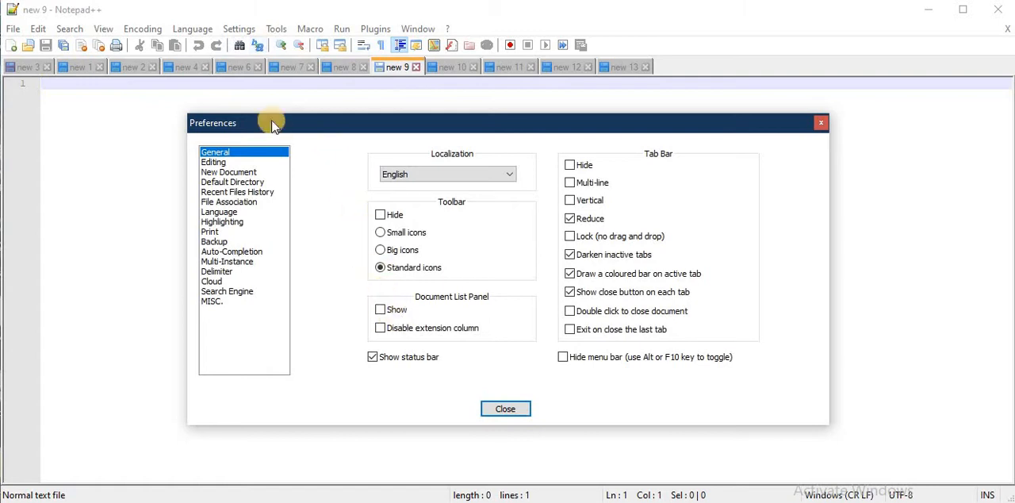
left_click(239, 29)
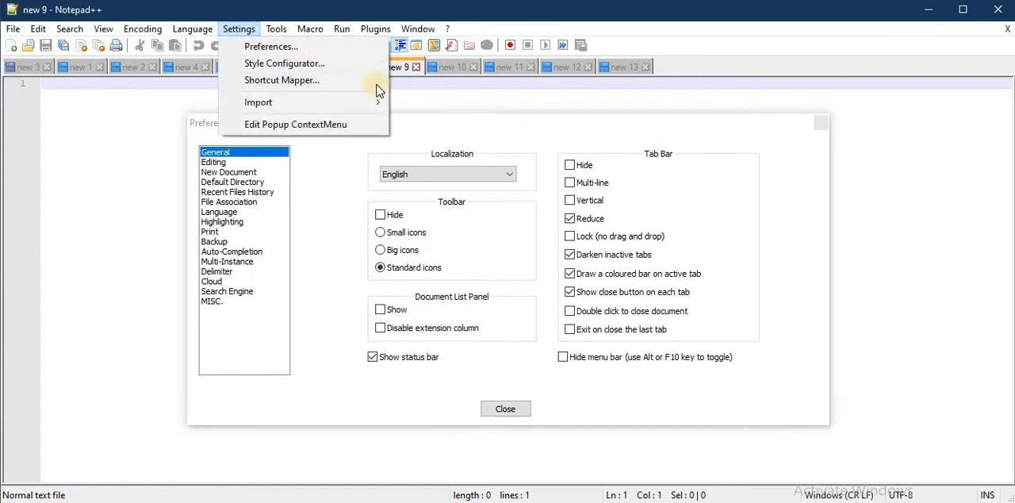
left_click(503, 124)
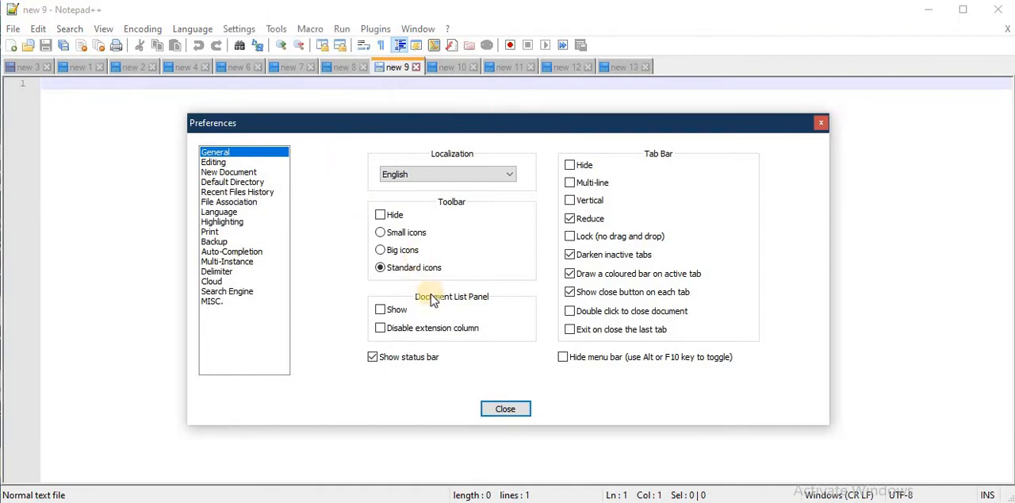
left_click(380, 310)
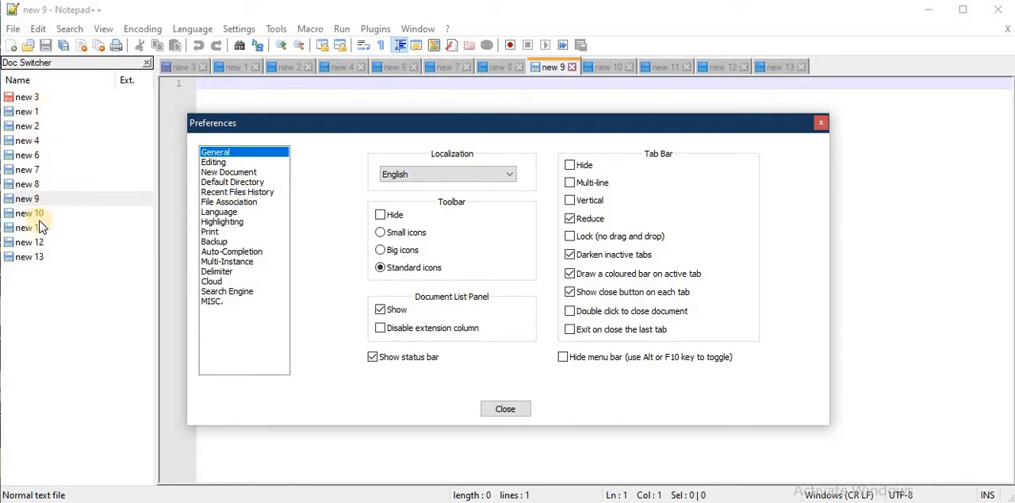
- Use the document list to view new 10, new 8, new 6, new 2 and new 1, ending on new 3
left_click(31, 213)
left_click(34, 181)
left_click(33, 151)
left_click(33, 123)
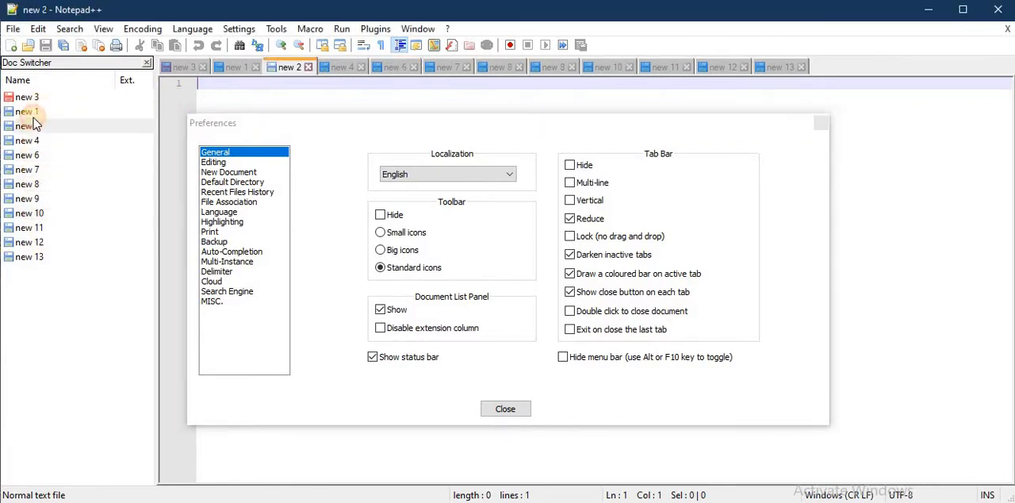
left_click(31, 112)
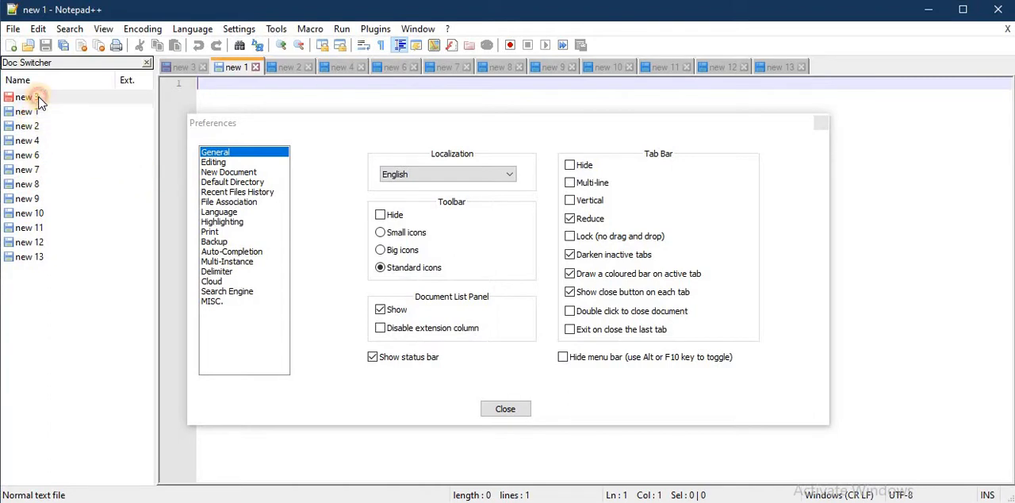
left_click(32, 96)
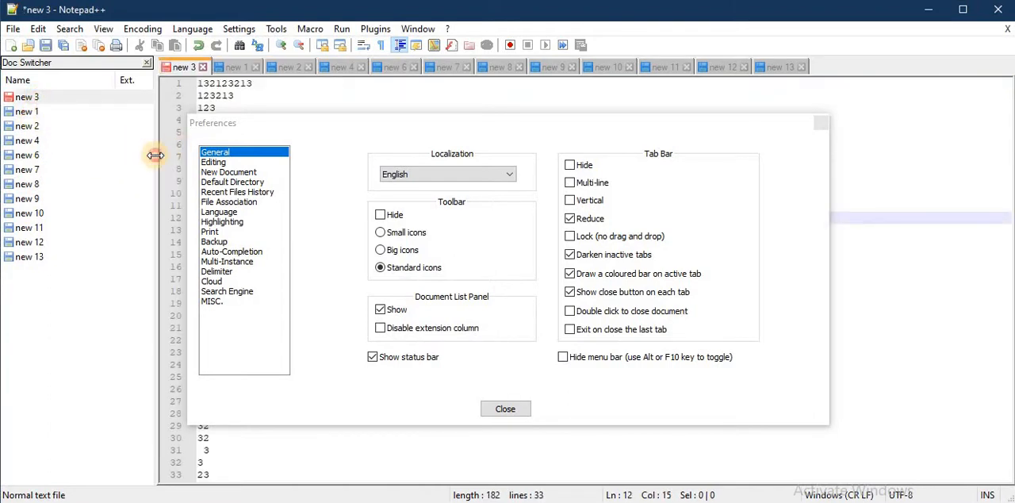
- Make the document list panel slightly narrower and close the preferences
left_click_drag(155, 155, 147, 155)
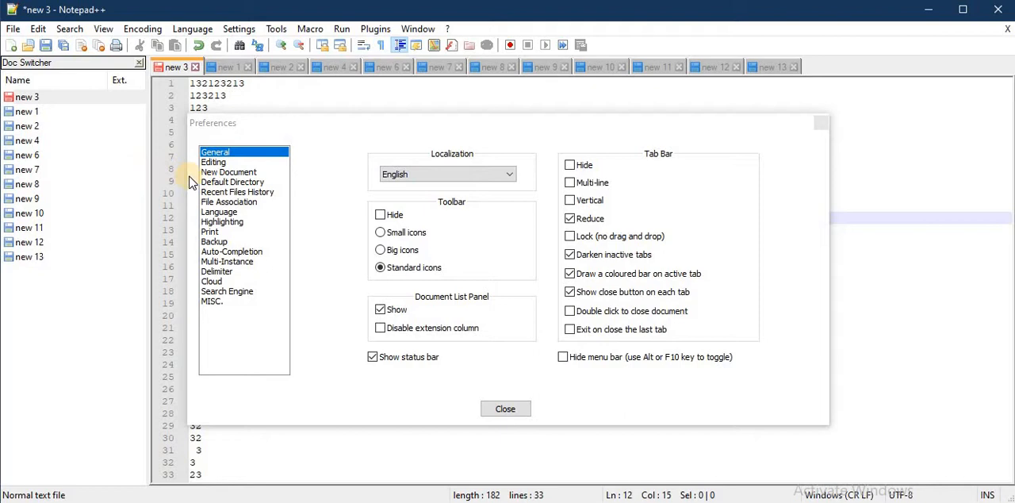
left_click(657, 123)
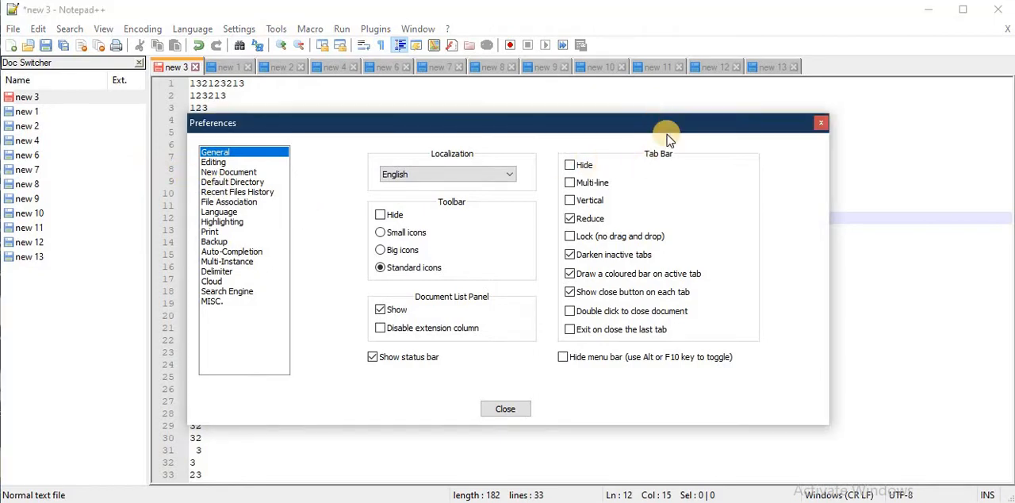
left_click(820, 127)
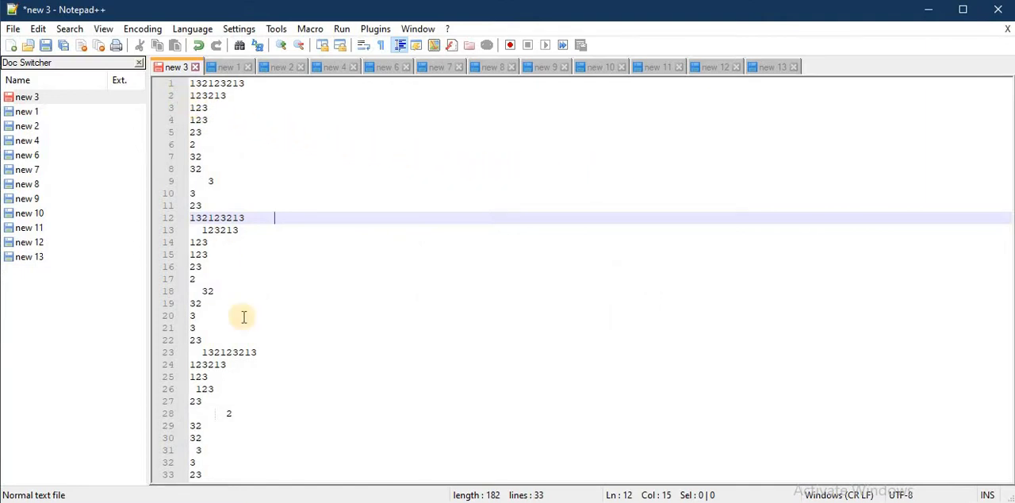
- Examine the number list in new 3 down to its last line, highlighting the leading spaces on lines 9 and 18
left_click(236, 262)
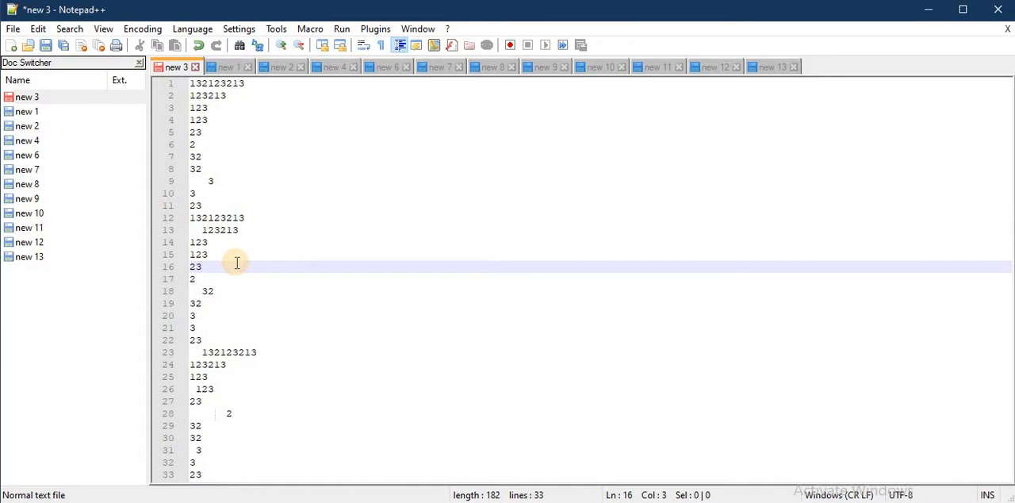
key("Down")
key("Down")
key("Down")
key("Down")
key("Down")
key("Down")
key("Down")
key("Down")
key("Down")
key("Down")
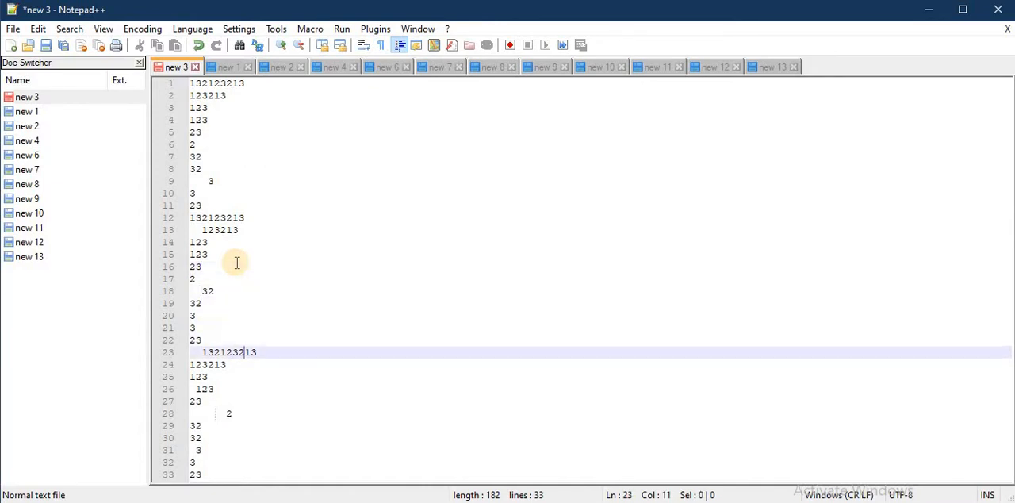
key("Down")
key("Down")
key("Down")
key("Down")
key("Down")
key("Down")
key("Down")
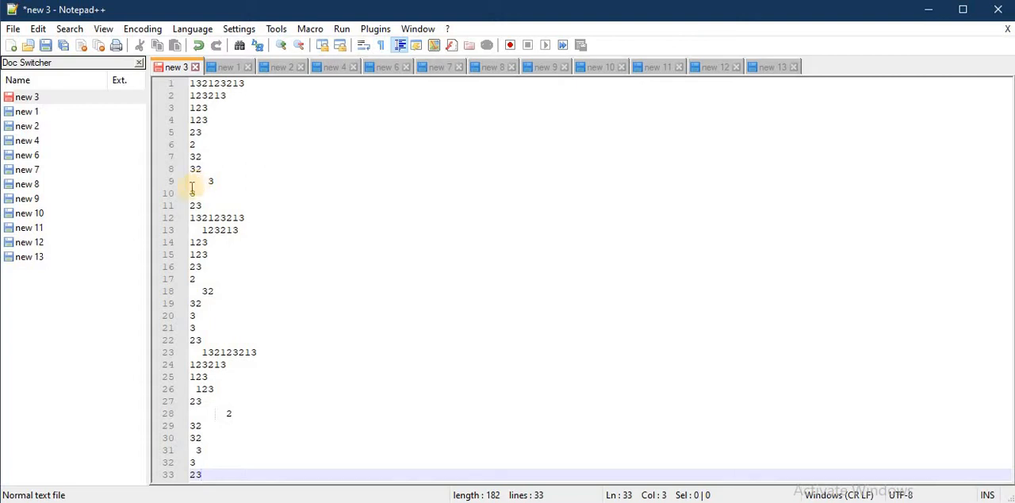
left_click_drag(191, 181, 207, 181)
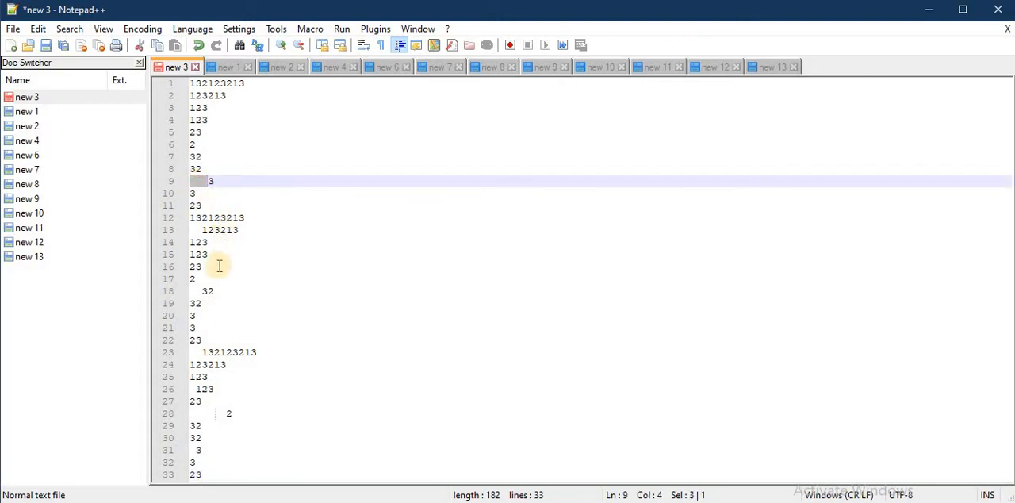
left_click_drag(190, 291, 202, 291)
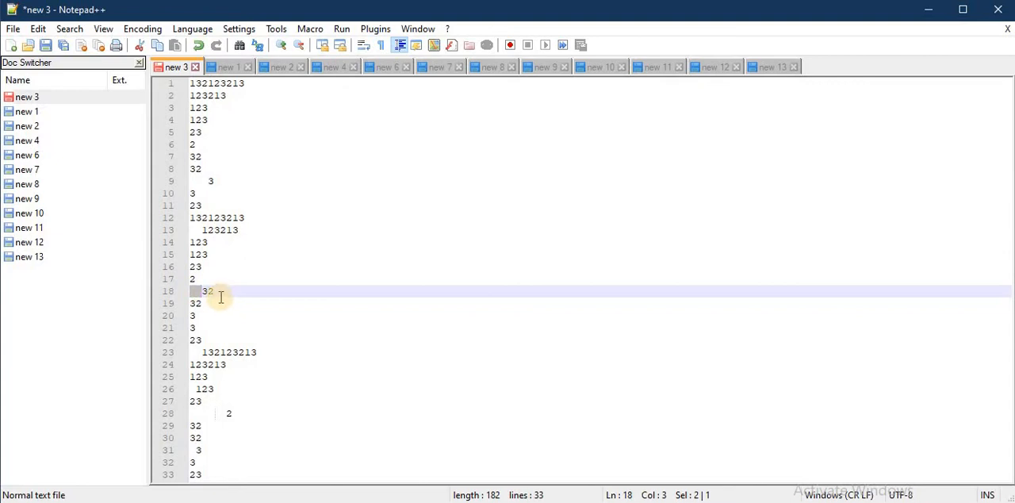
left_click_drag(206, 474, 124, 79)
left_click(251, 118)
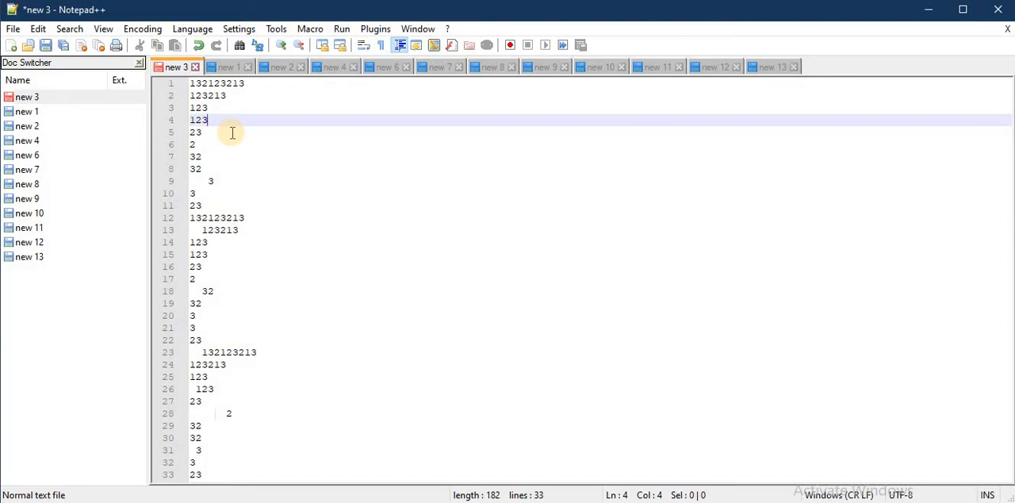
- Trim the leading and trailing spaces from all lines of new 3 and highlight the list to check it
left_click(44, 31)
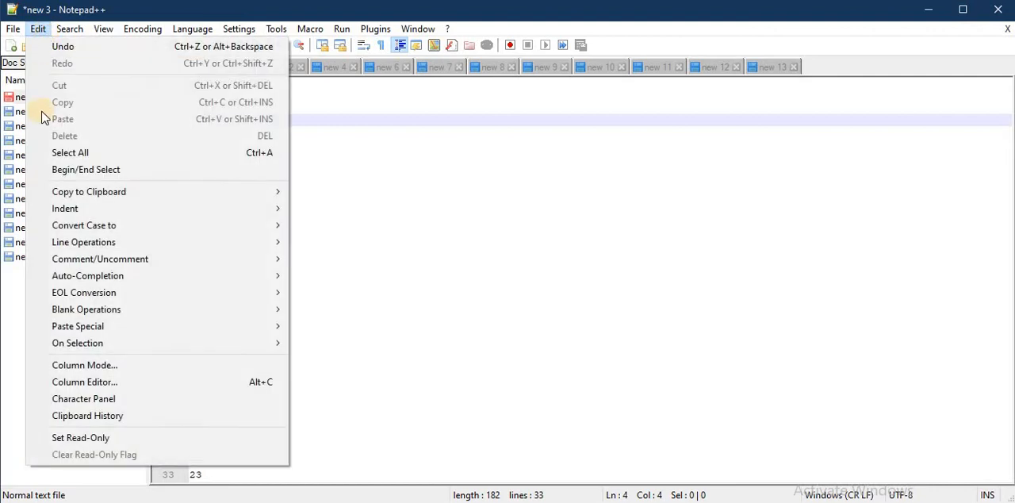
mouse_move(109, 315)
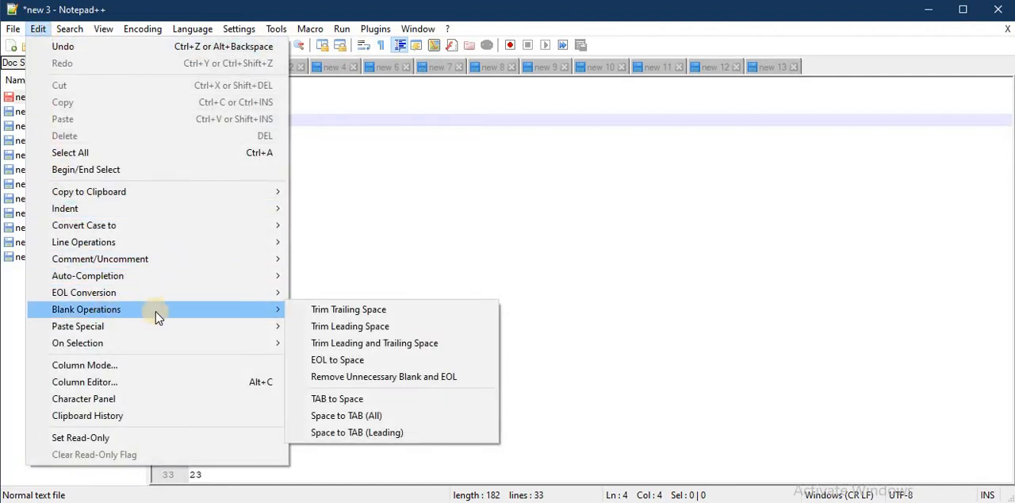
left_click(339, 344)
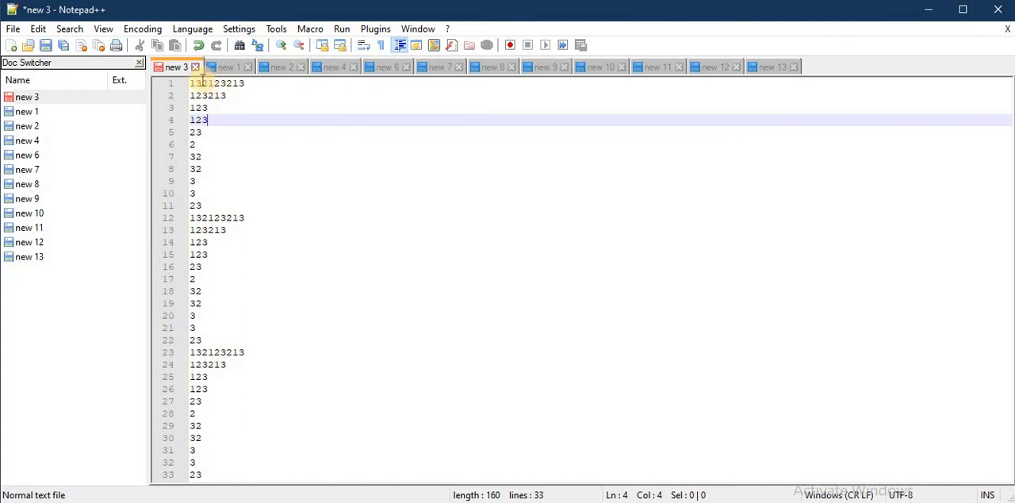
left_click_drag(192, 79, 268, 479)
left_click(263, 438)
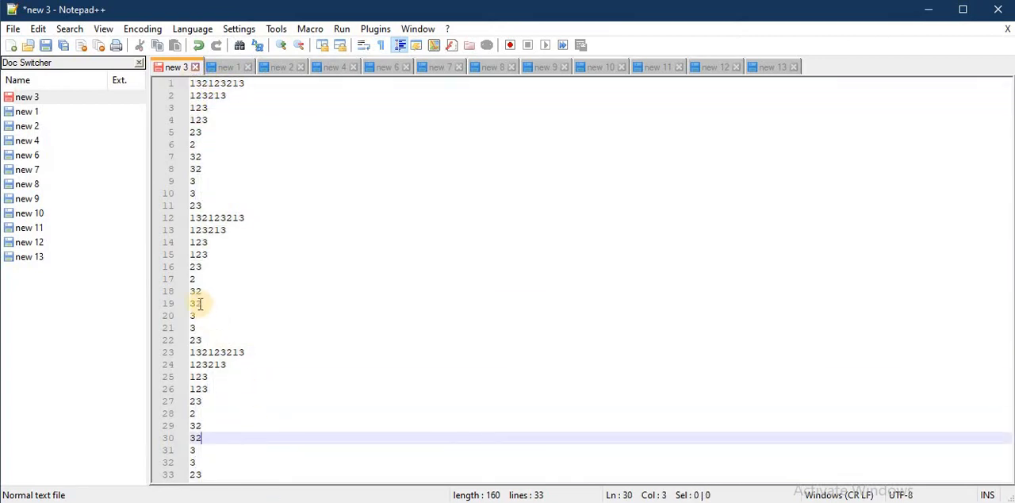
- Add 20 trailing spaces after the number on line 19, and trim leading and trailing spaces throughout new 3 again
left_click(190, 303)
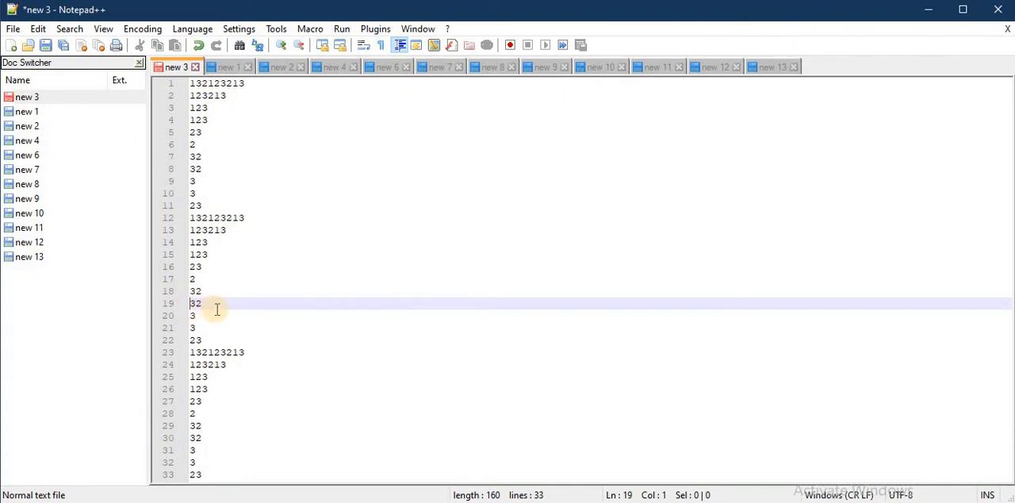
left_click(212, 303)
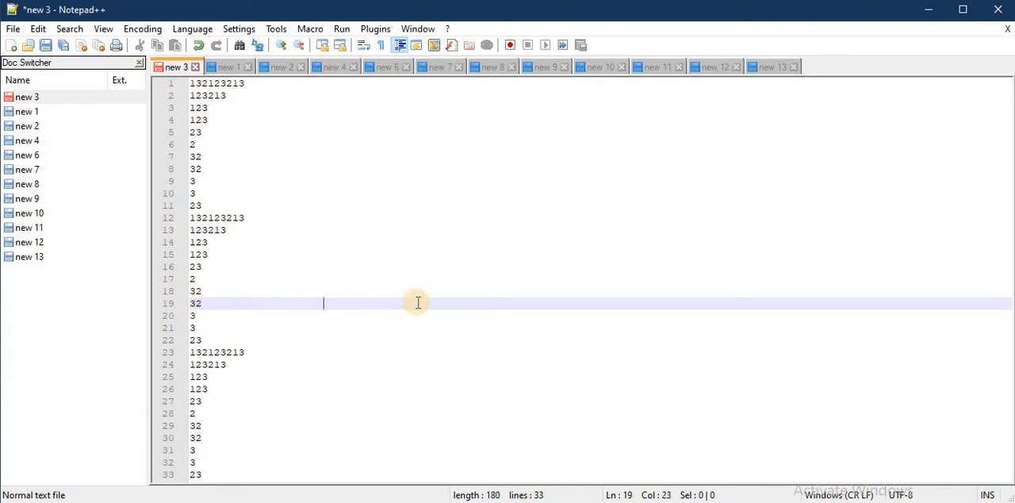
left_click(37, 28)
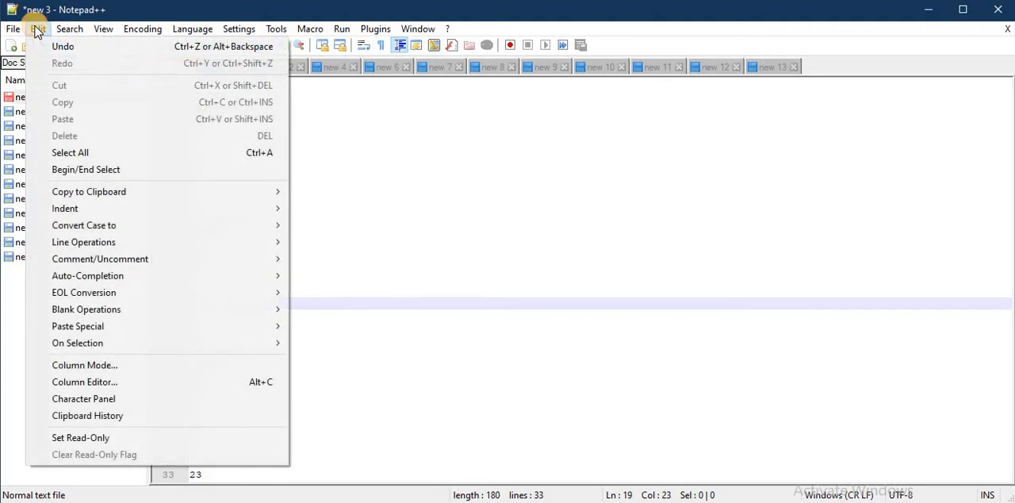
mouse_move(172, 309)
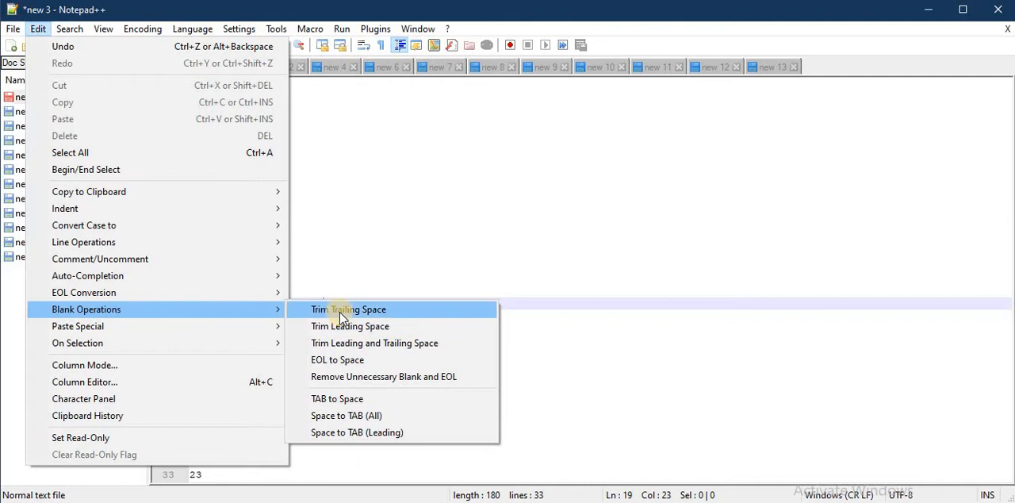
left_click(387, 342)
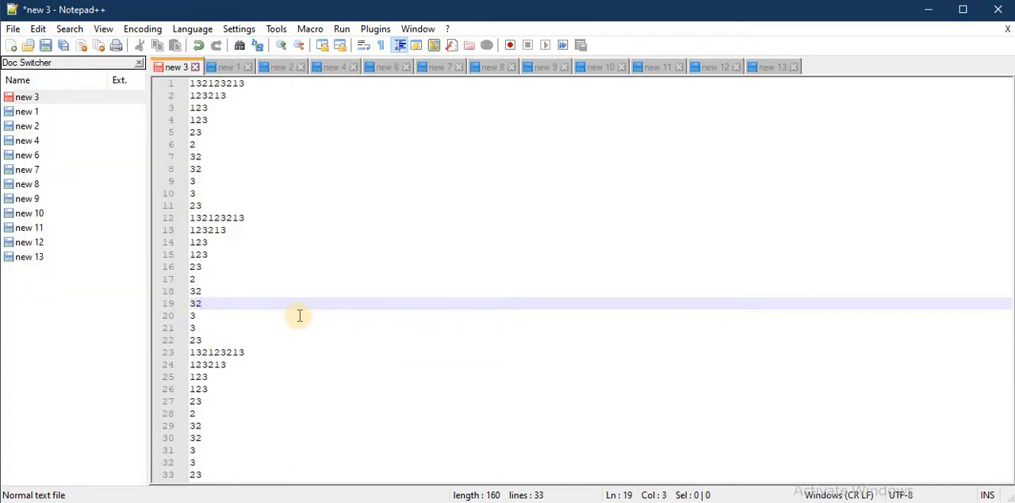
left_click(288, 317)
left_click_drag(210, 462, 187, 81)
left_click(274, 135)
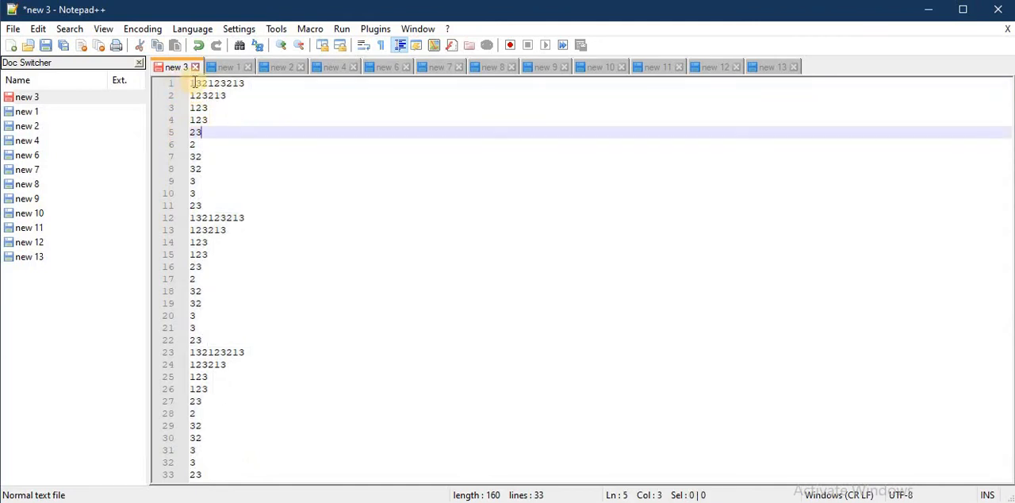
- Sort all lines of new 3 as integers in ascending order
left_click(45, 31)
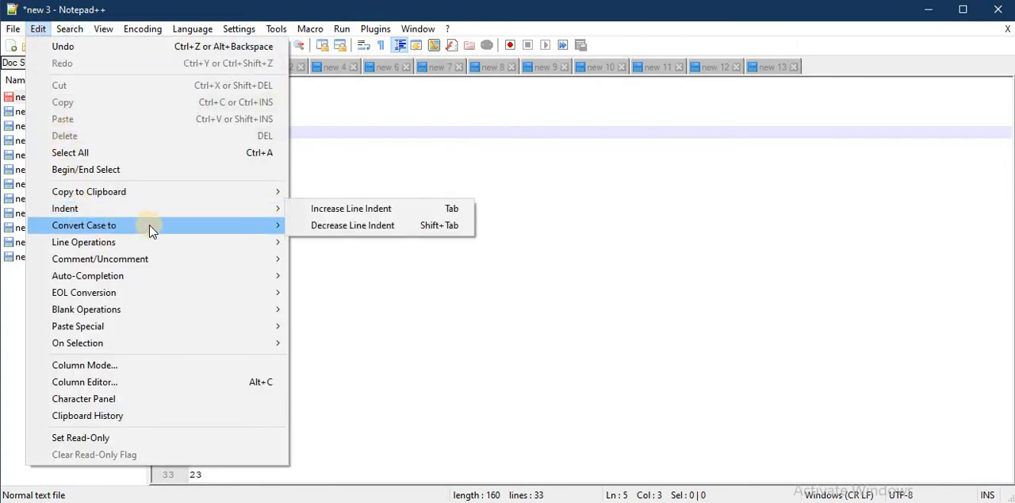
mouse_move(132, 231)
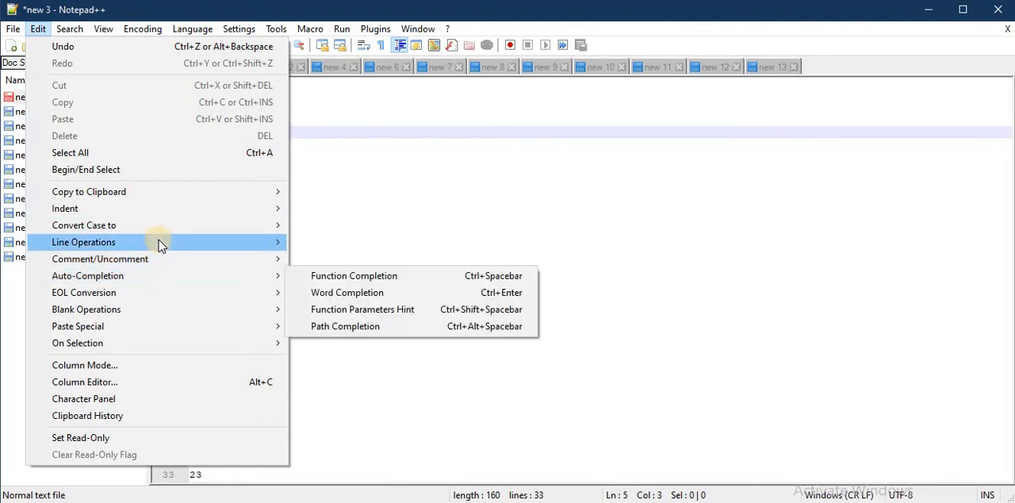
mouse_move(160, 244)
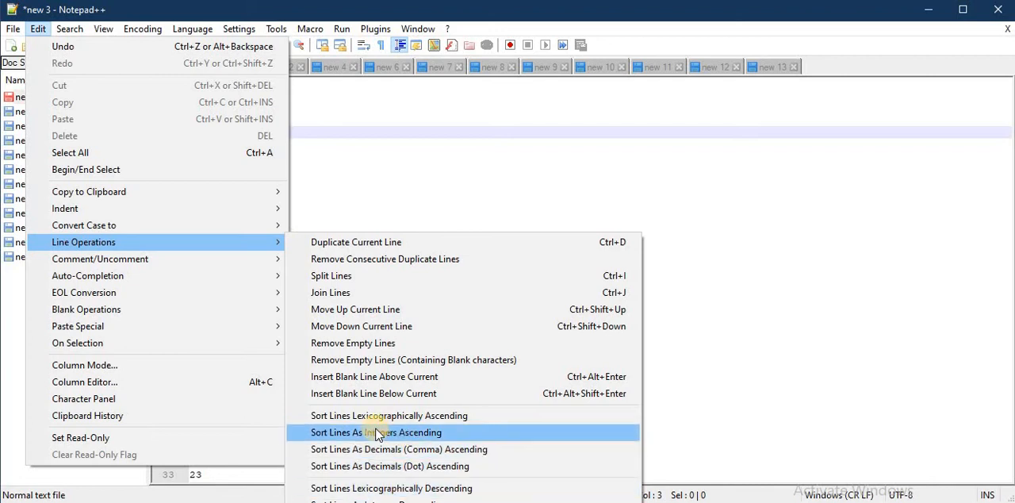
left_click(429, 435)
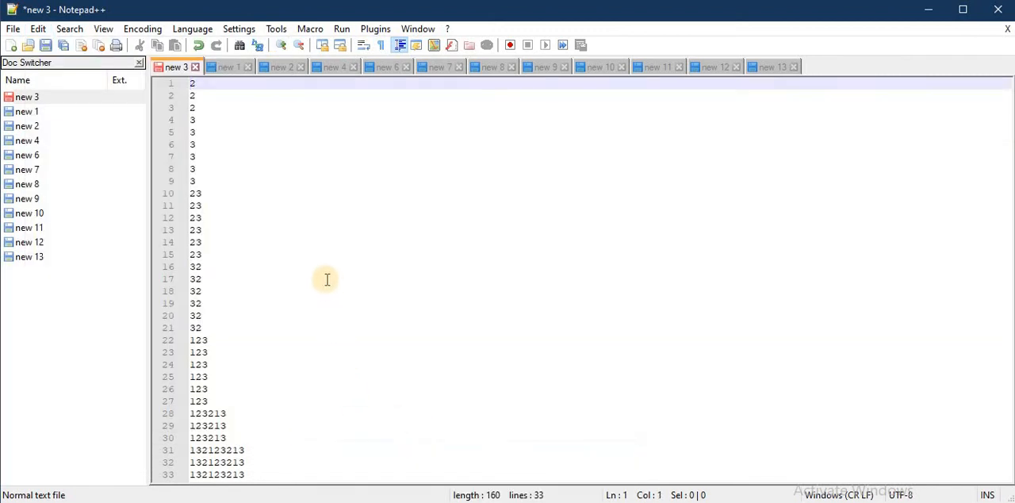
left_click(301, 266)
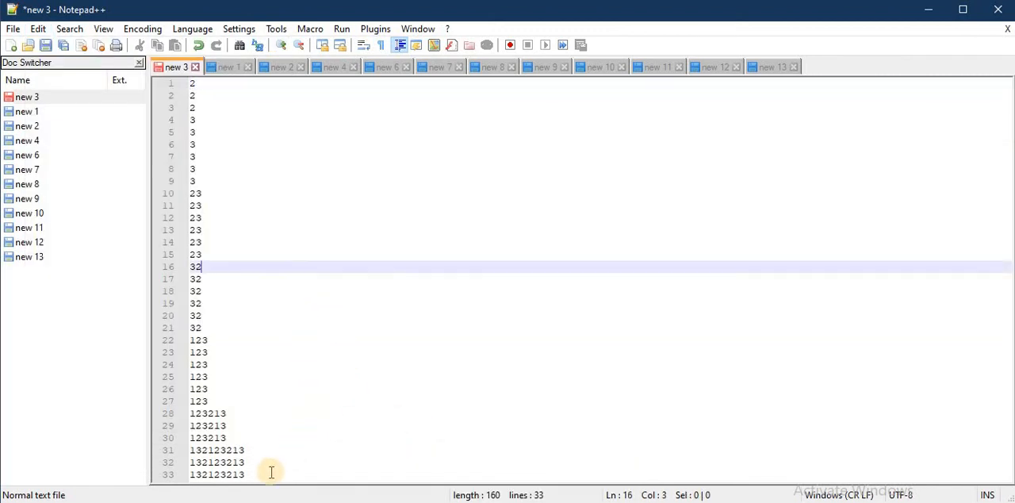
- Select the whole sorted number list in new 3 and remove its consecutive duplicate lines
left_click_drag(247, 474, 168, 77)
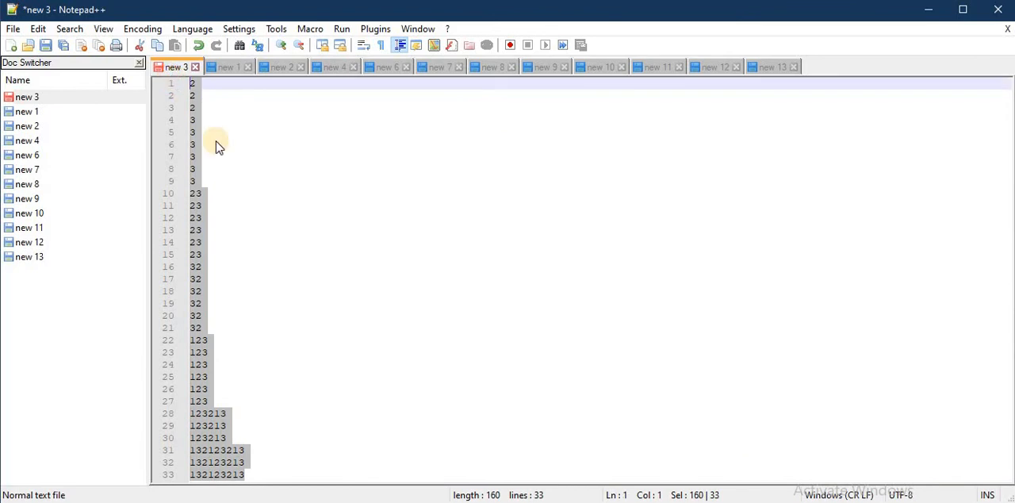
left_click(238, 147)
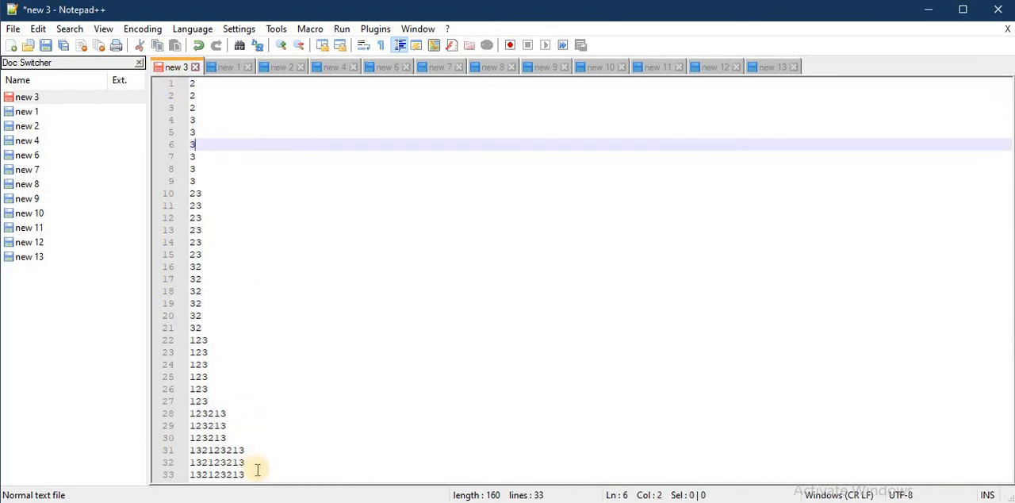
left_click_drag(259, 473, 170, 70)
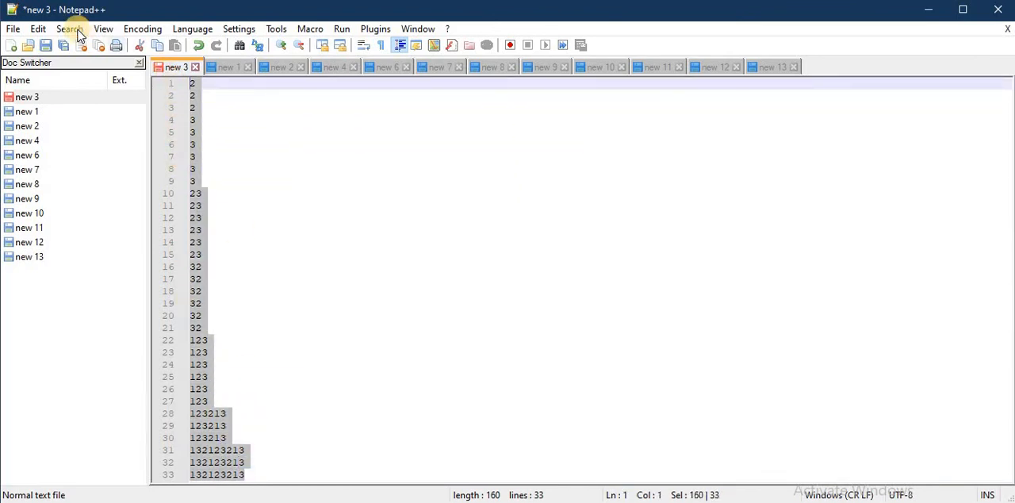
left_click(38, 30)
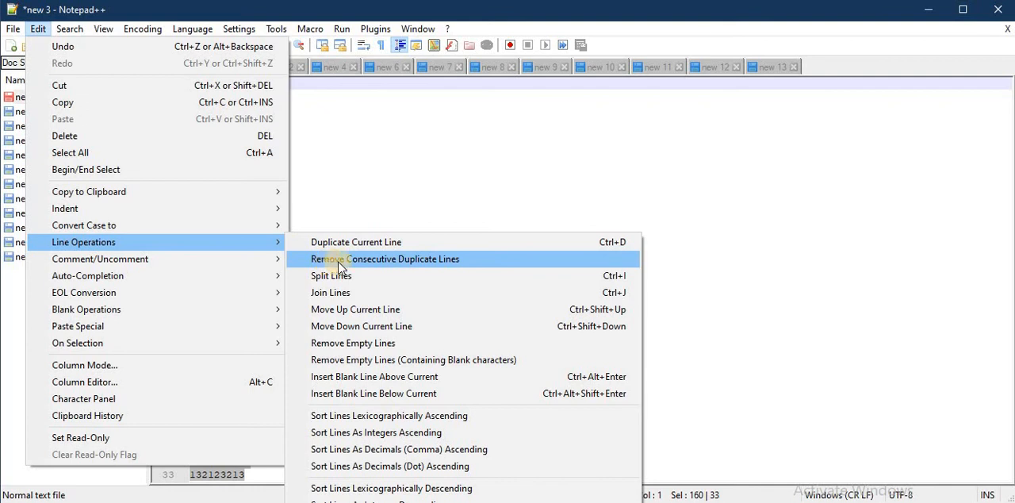
left_click(385, 262)
left_click(288, 205)
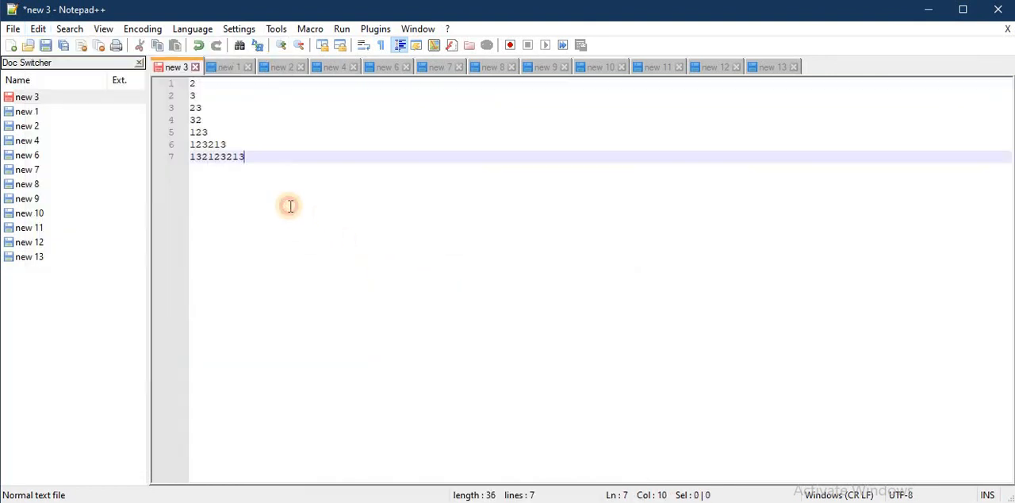
- Highlight the deduplicated list in new 3 from its last line to its first to review the unique numbers
left_click_drag(252, 158, 176, 82)
left_click_drag(253, 162, 181, 84)
left_click(254, 157)
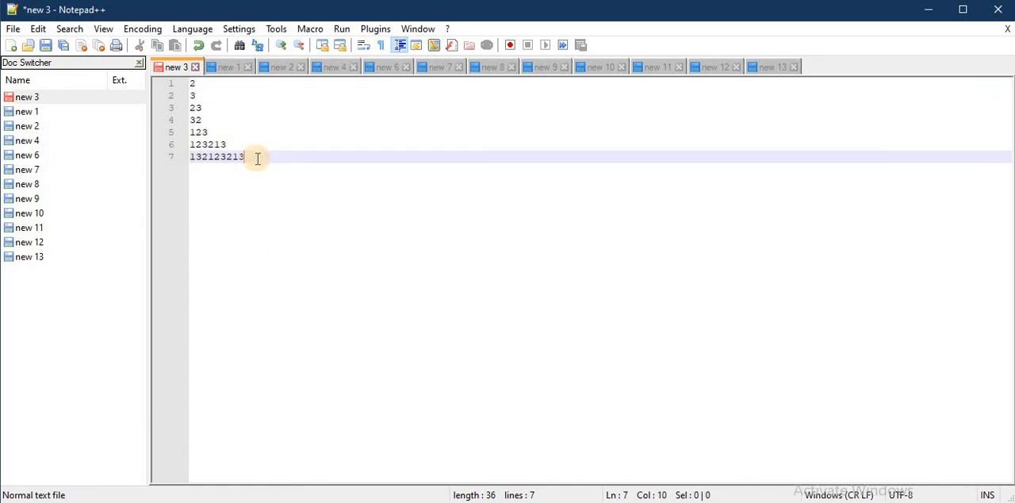
left_click_drag(254, 161, 174, 88)
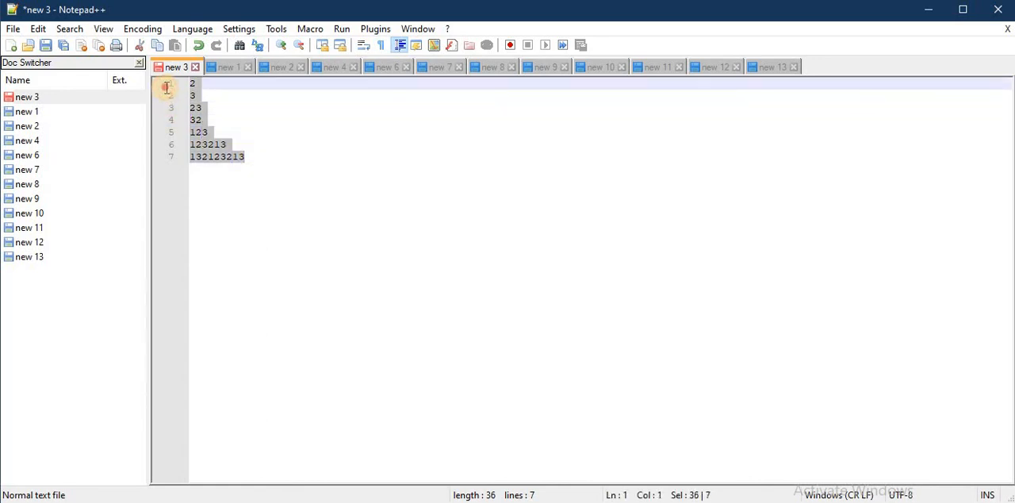
left_click(249, 156)
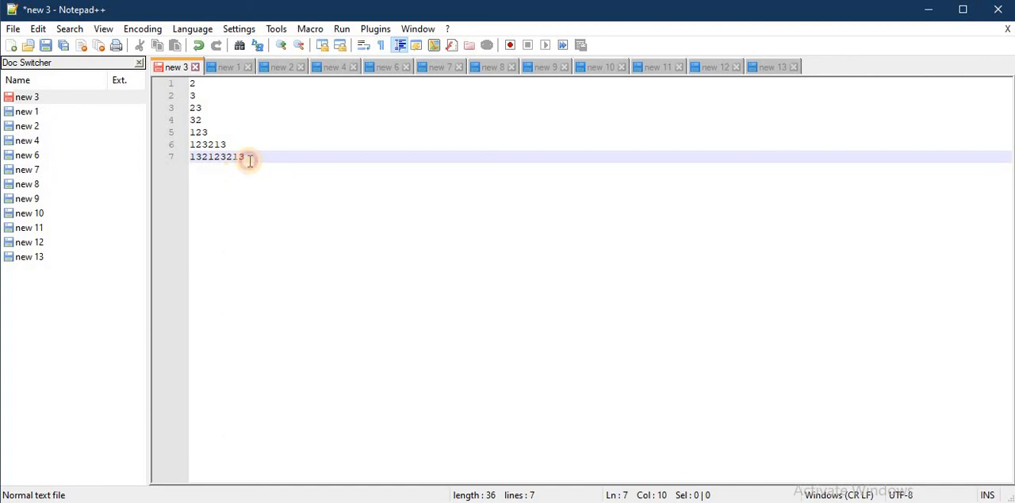
left_click_drag(247, 159, 170, 74)
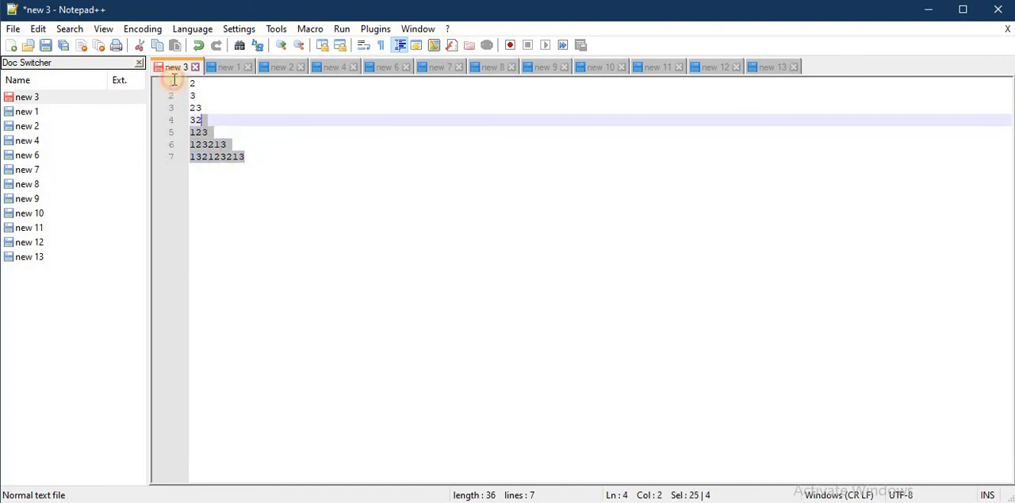
left_click(252, 202)
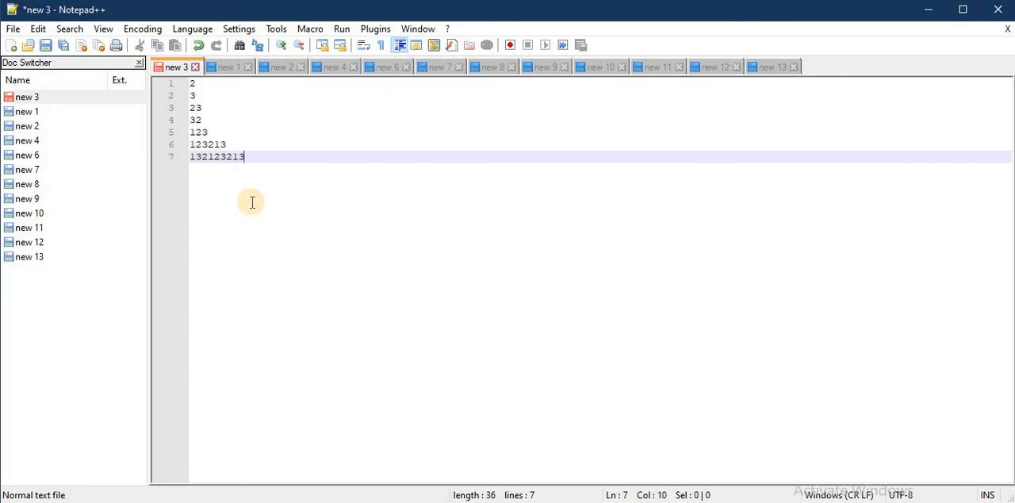